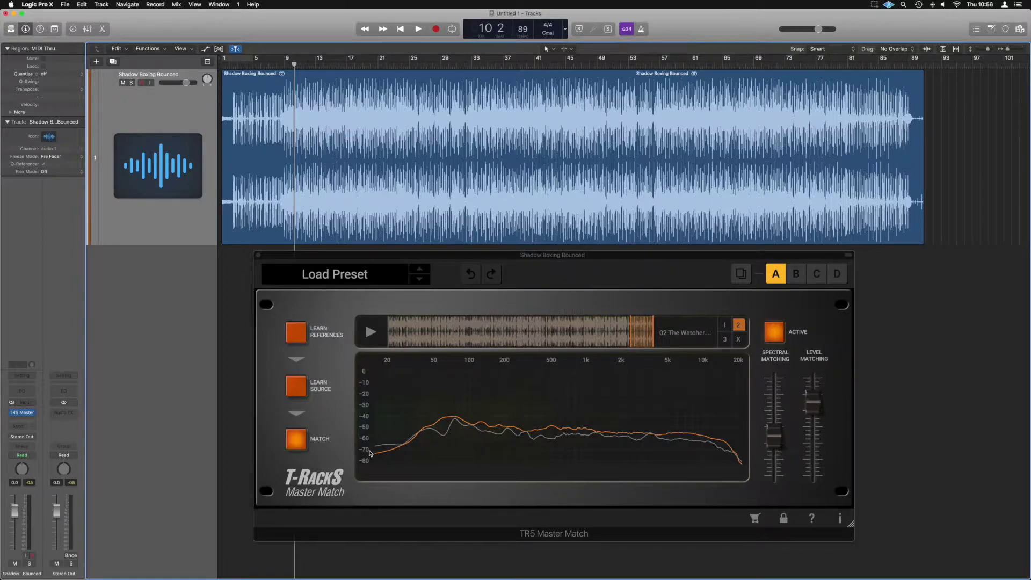
- Bypass Master Match and play the beat unprocessed, zoomed in on its start
click(777, 334)
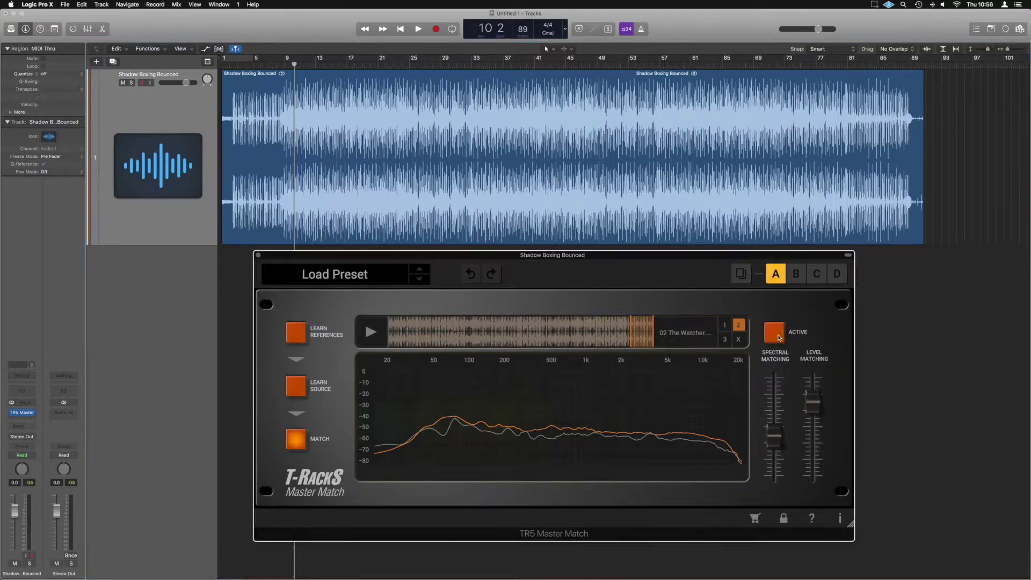
key(space)
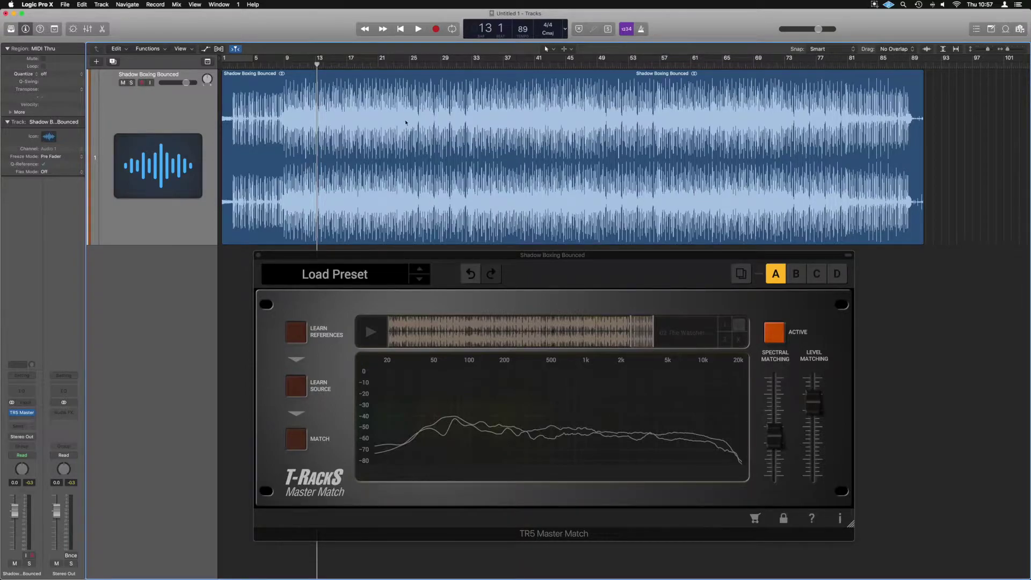
key(super+Right)
key(super+Right)
key(super+Right)
key(super+Right)
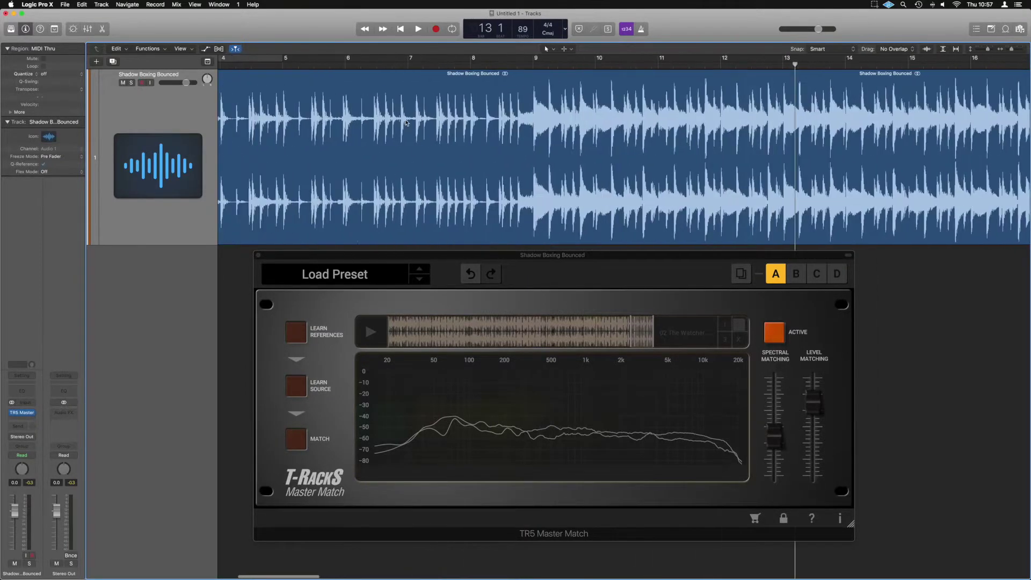
- Replay the unprocessed beat from bar 9, adjusting the timeline zoom
click(511, 62)
key(space)
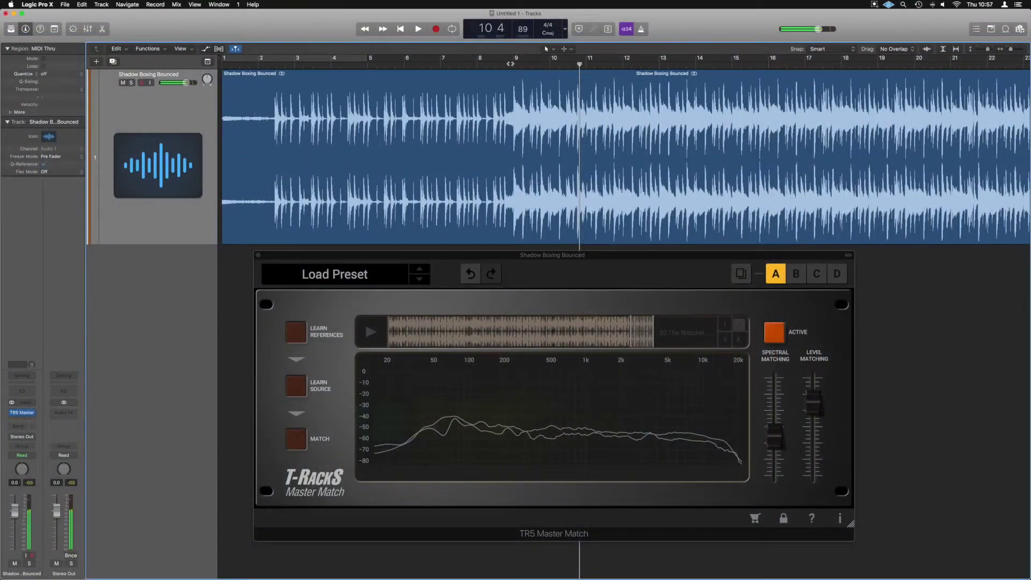
key(super+Left)
key(super+Left)
key(super+Left)
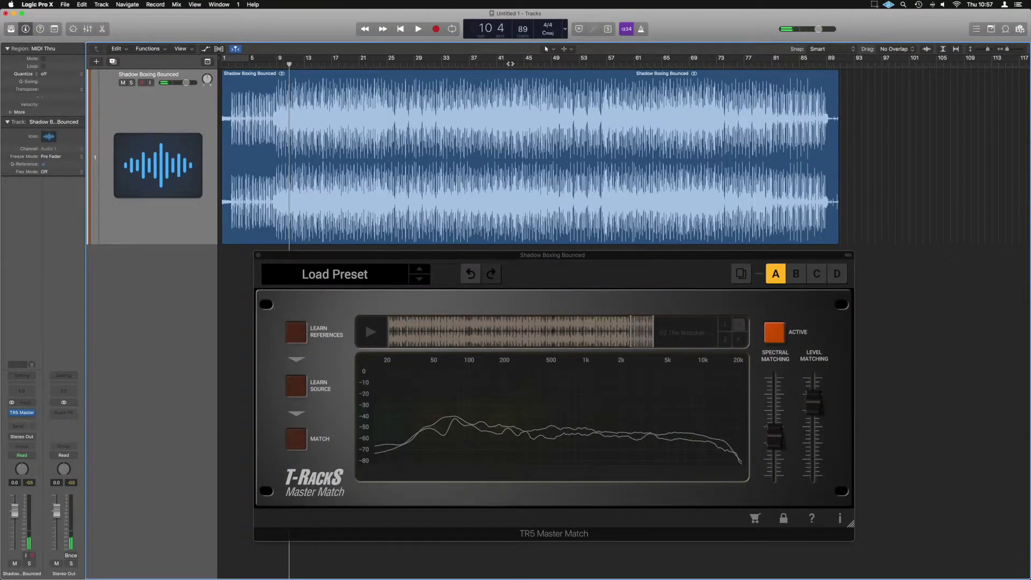
key(super+Right)
key(super+Right)
key(super+Right)
key(super+Right)
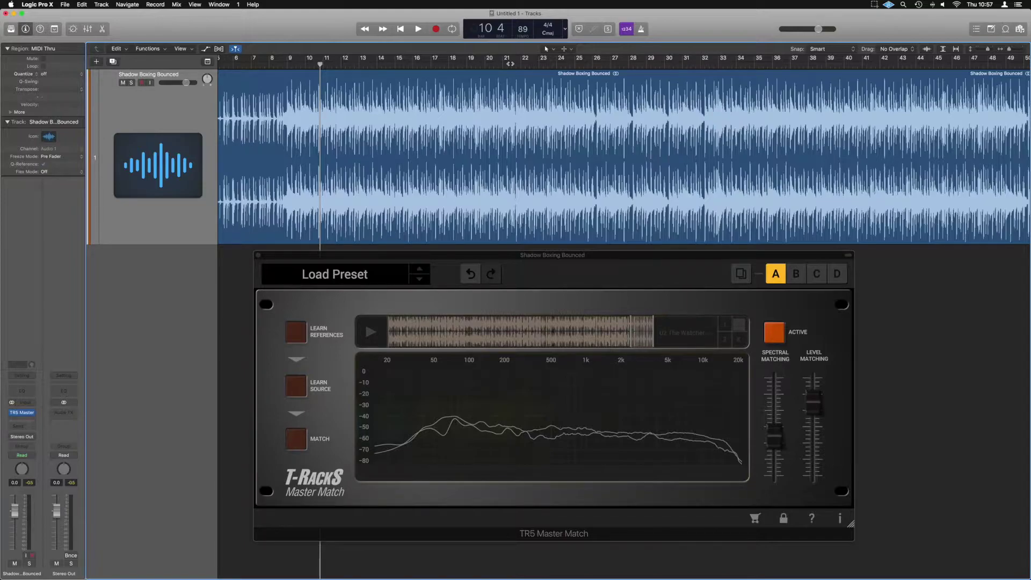
scroll(763, 125, right, 2)
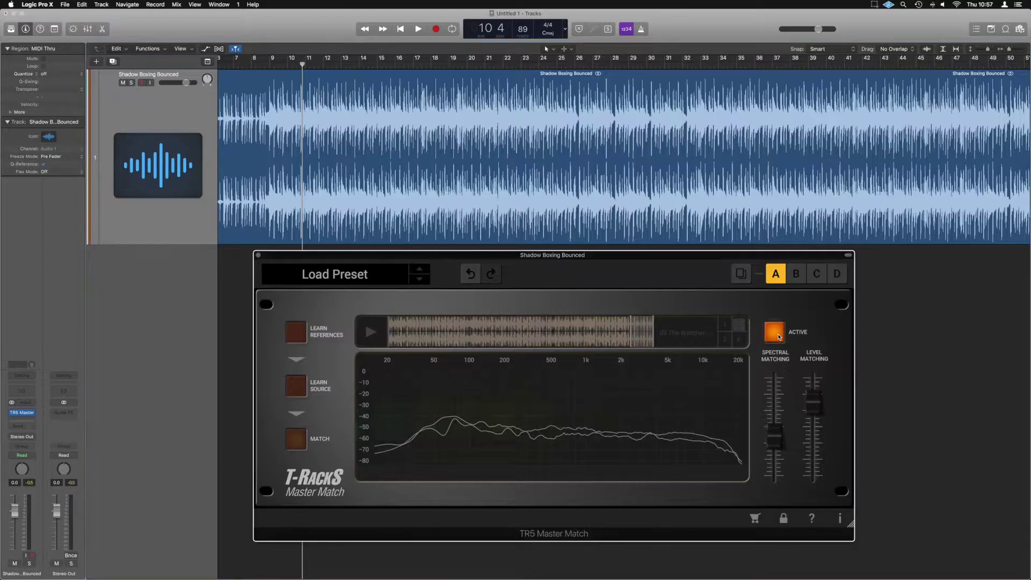
- Set a cycle range over bars 9 to 18 and play it once through
drag(270, 63, 430, 77)
key(space)
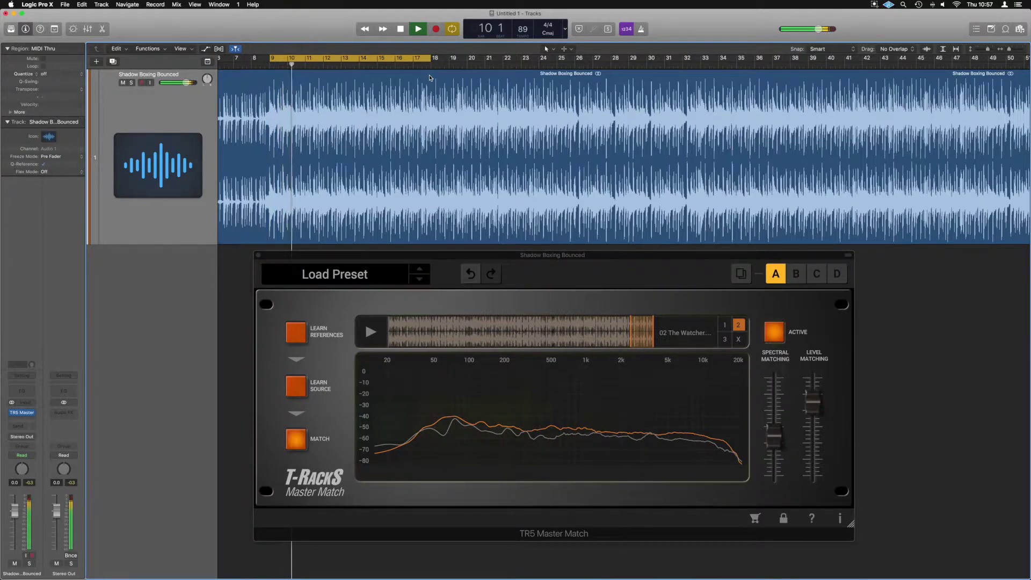
key(space)
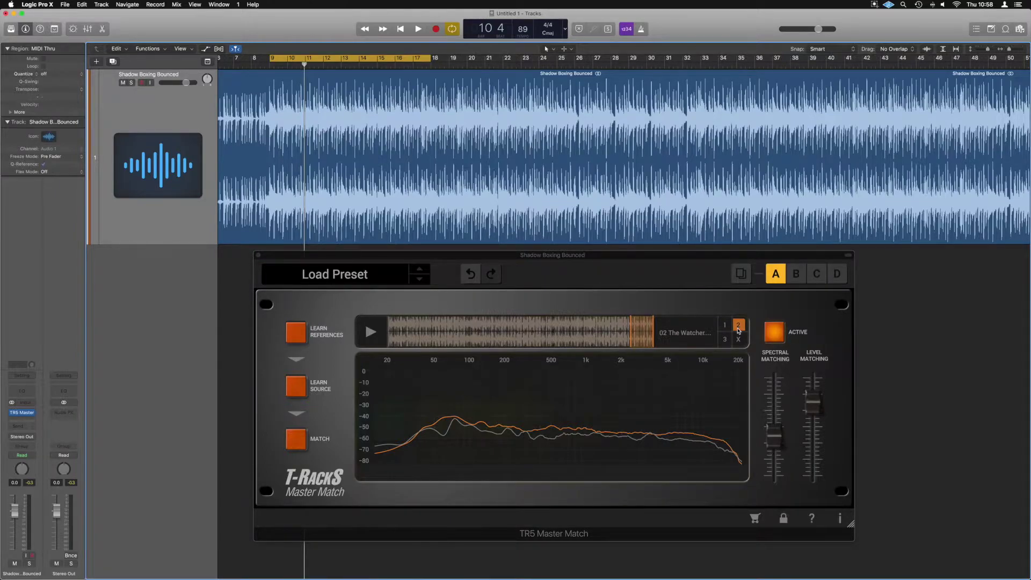
click(725, 325)
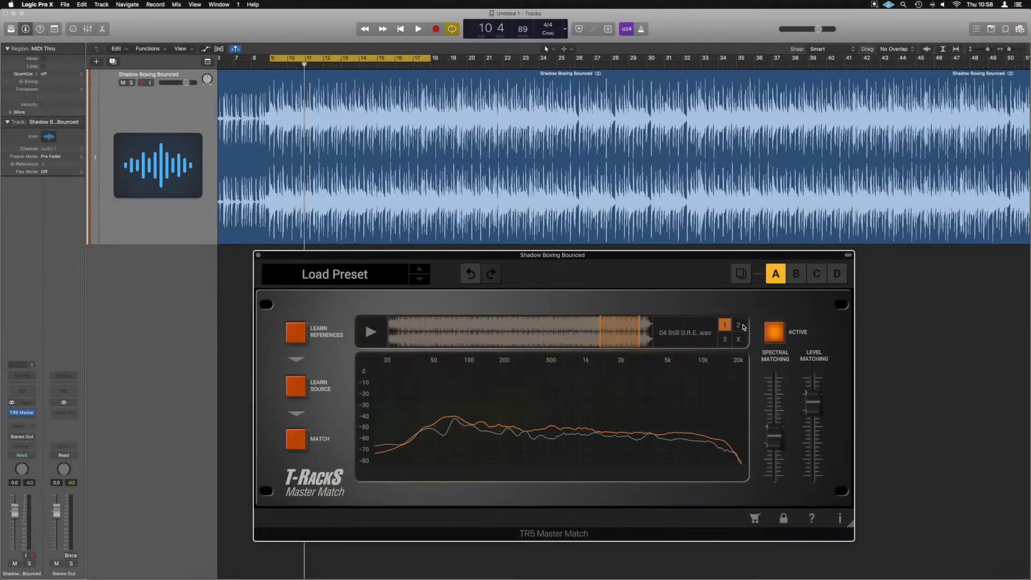
click(740, 326)
click(726, 339)
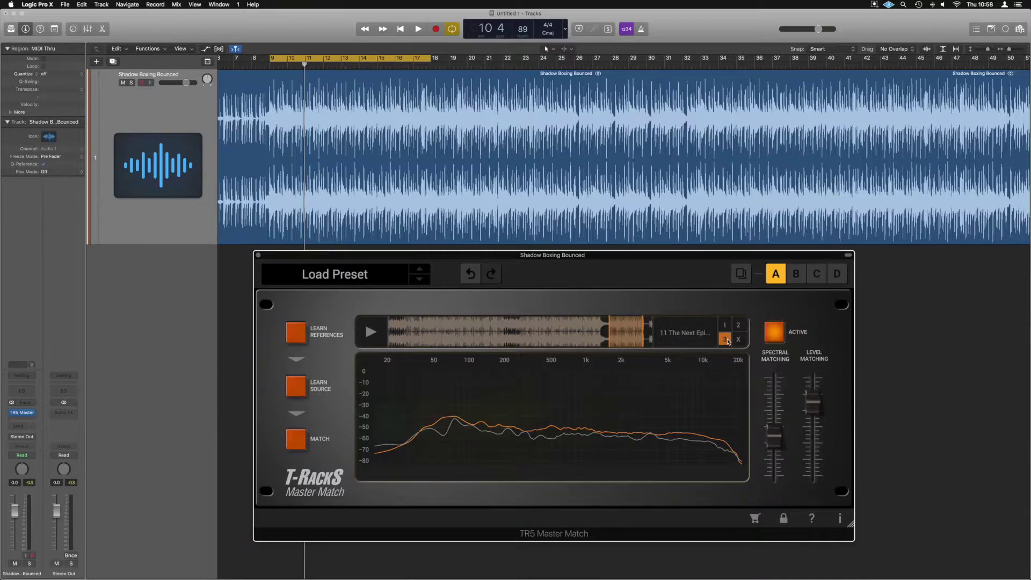
click(724, 324)
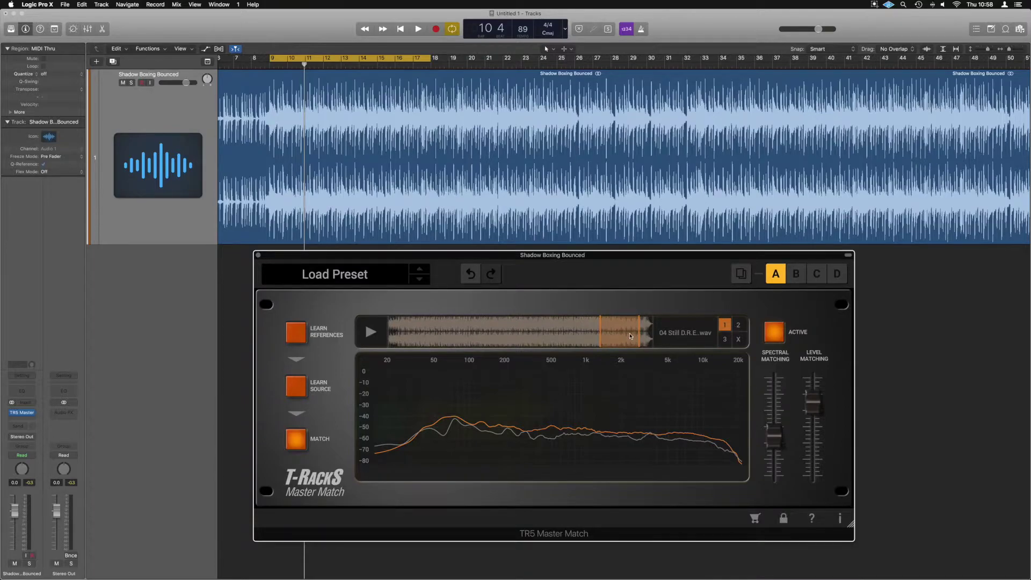
click(739, 325)
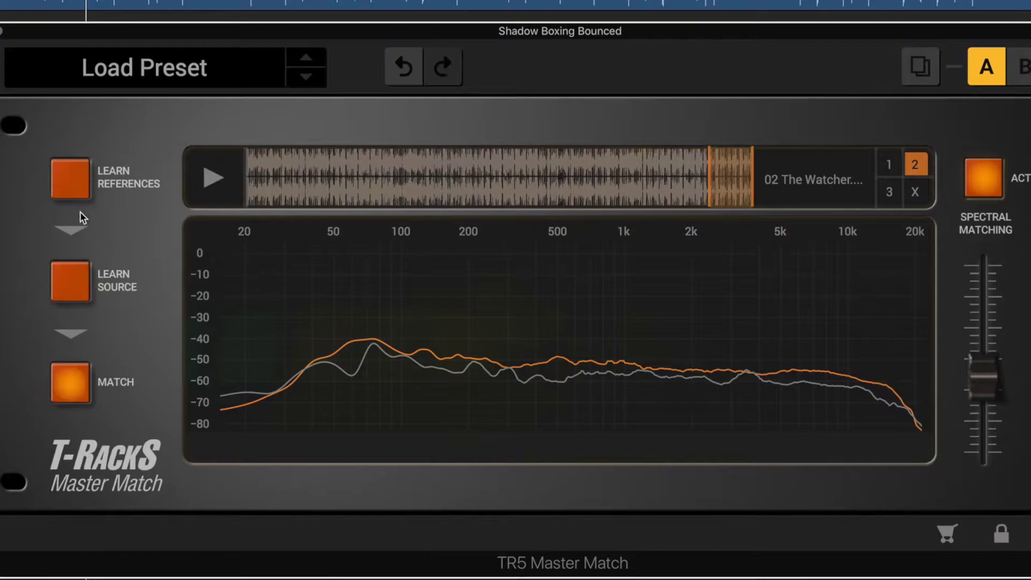
- Compare the reference slots, then select 04 Still D.R.E..wav as the target
click(887, 163)
click(888, 191)
click(914, 165)
click(888, 165)
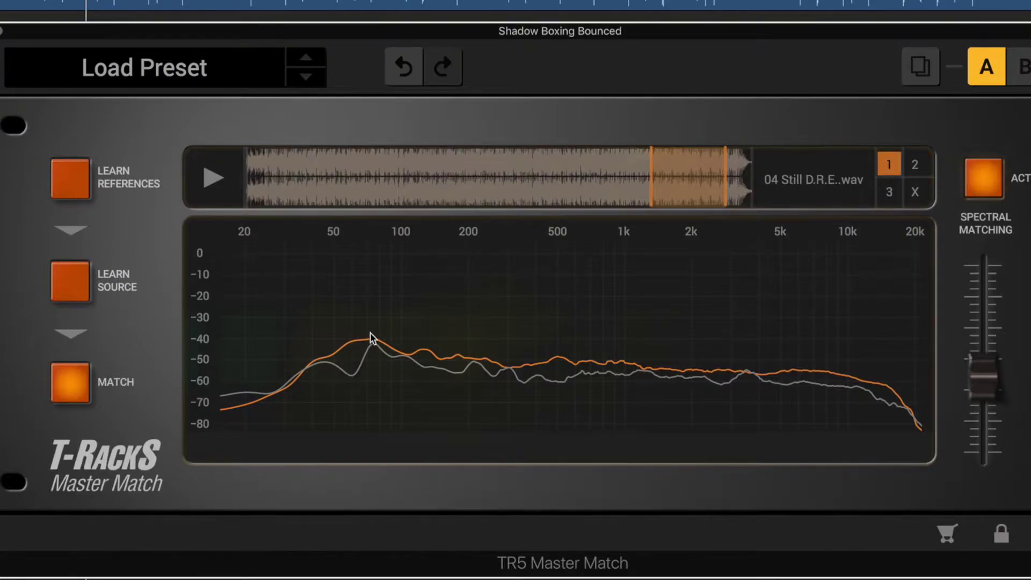
- Start Learn Source during playback, with the loop extended to bar 32
click(69, 281)
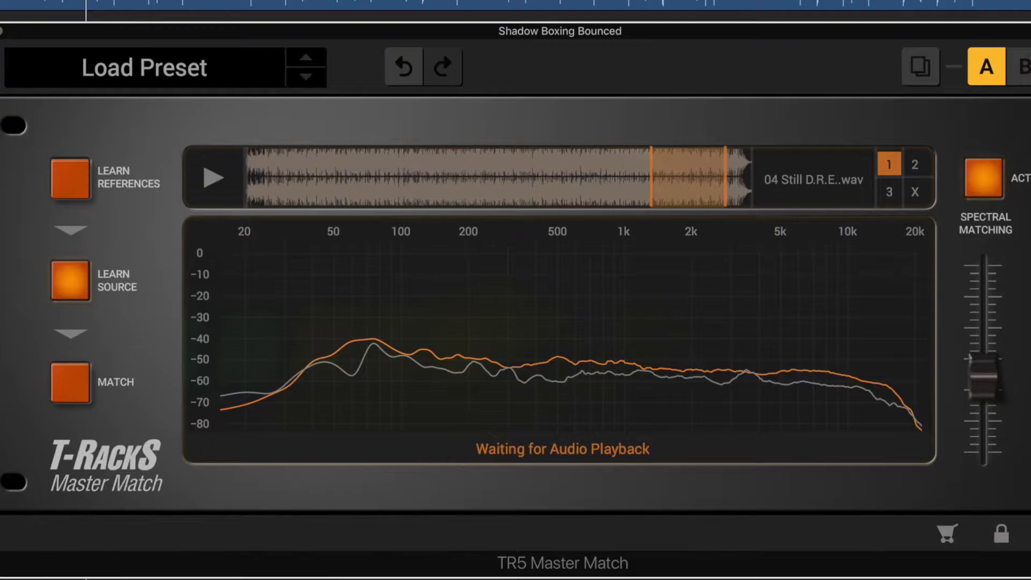
key(space)
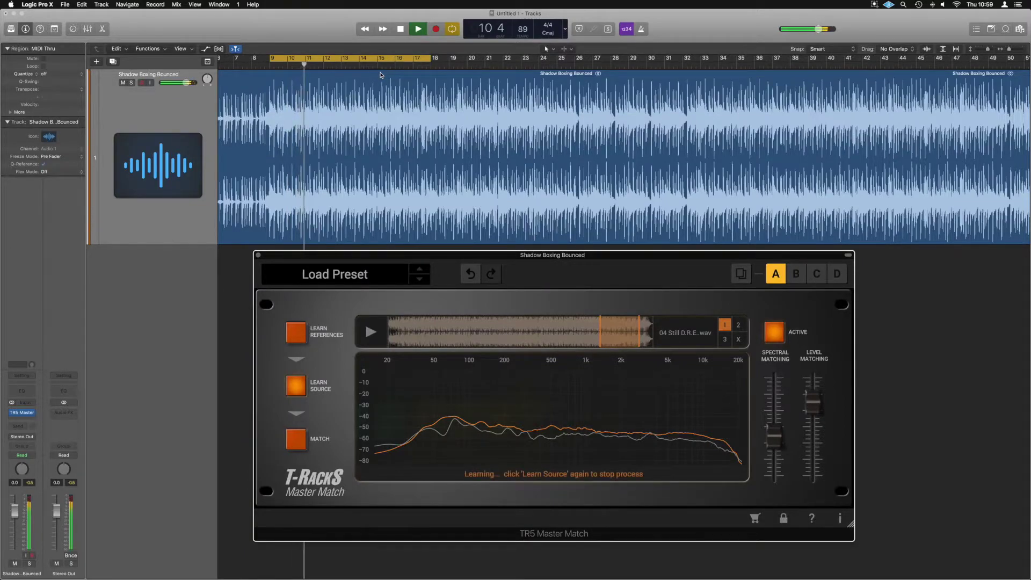
drag(430, 58, 683, 58)
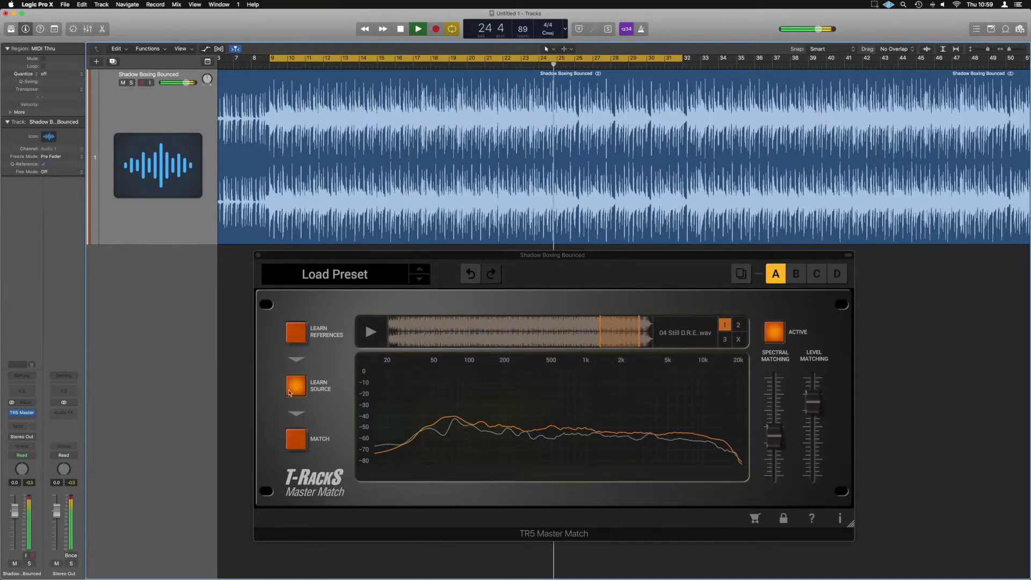
- Stop Learn Source so the beat's captured spectrum is kept
click(295, 386)
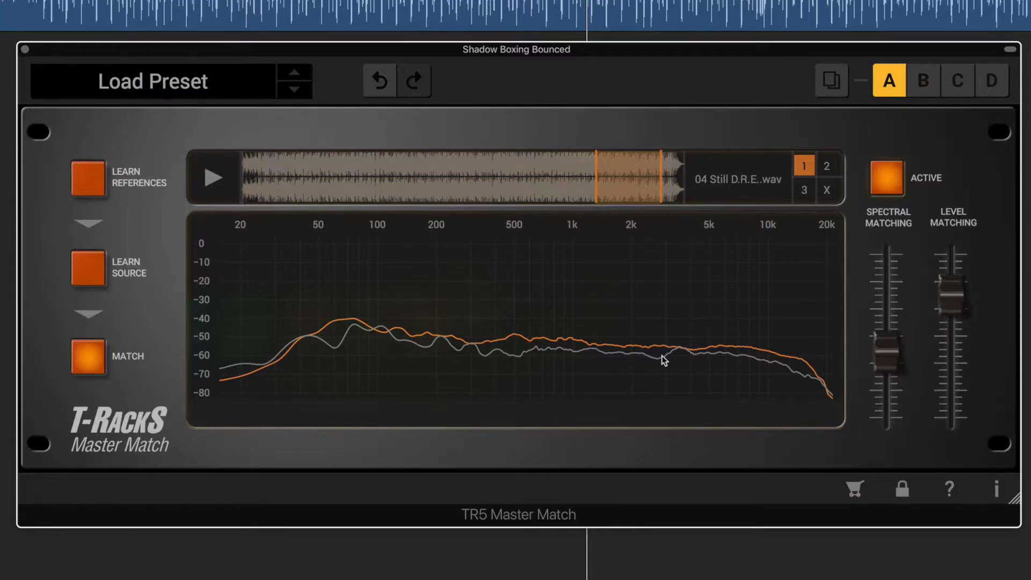
- Apply MATCH to generate the EQ curve shaping the beat toward the references
click(88, 361)
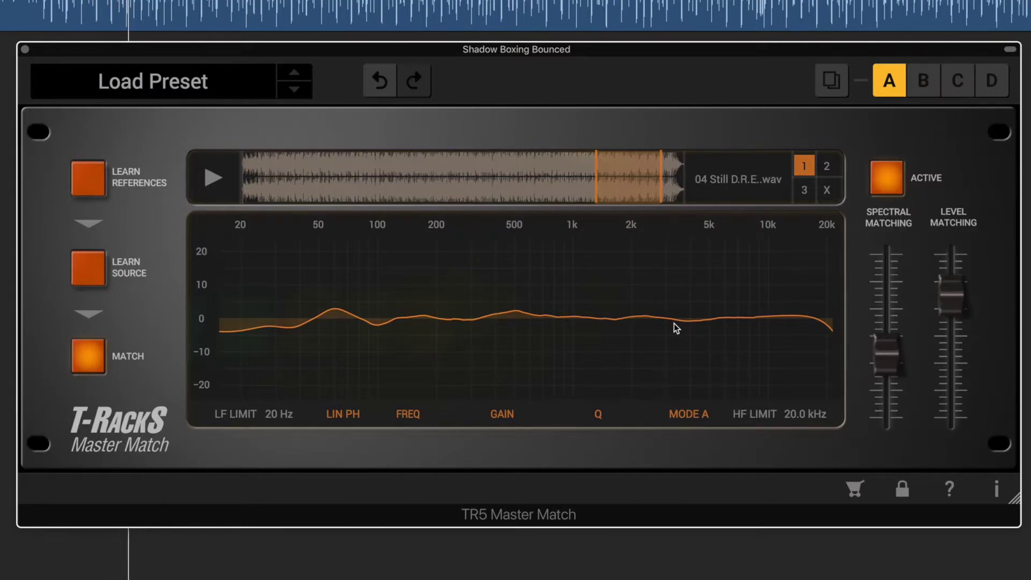
mouse_move(936, 321)
click(882, 179)
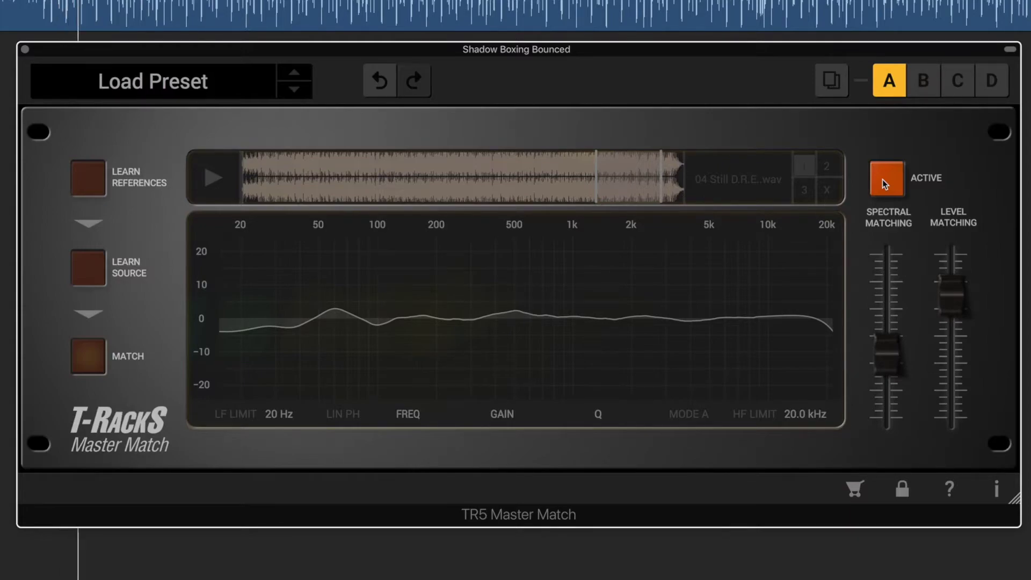
click(883, 182)
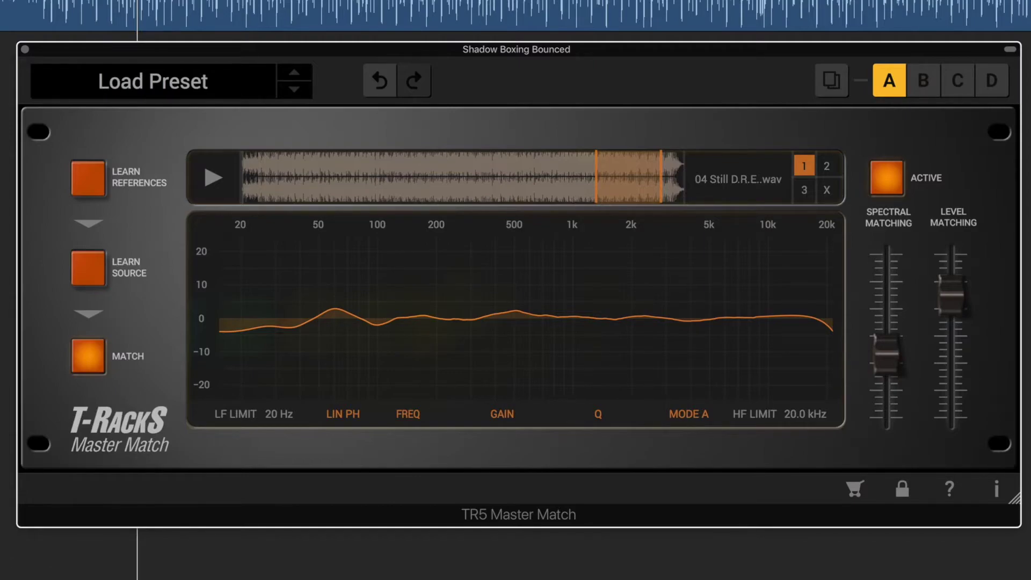
- Try Spectral Matching amounts of 89%, 22% and 19% on the matched curve
mouse_move(898, 365)
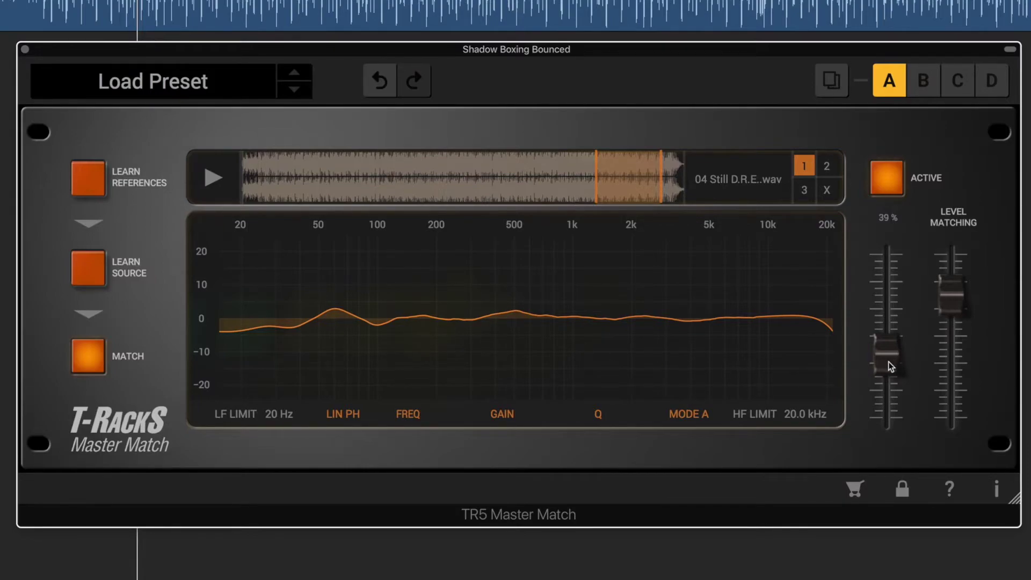
drag(888, 360, 878, 474)
mouse_move(892, 430)
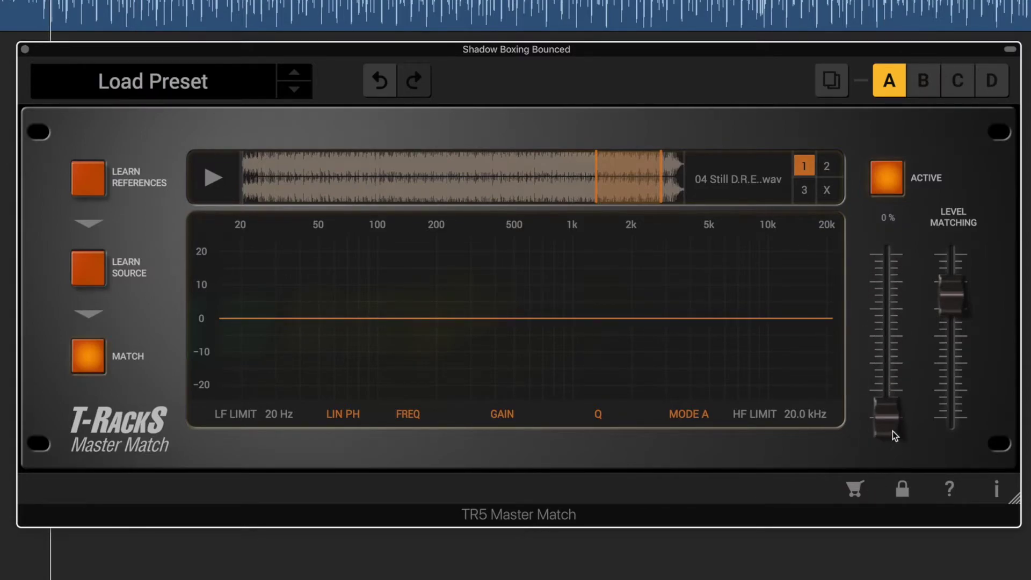
drag(889, 429, 884, 262)
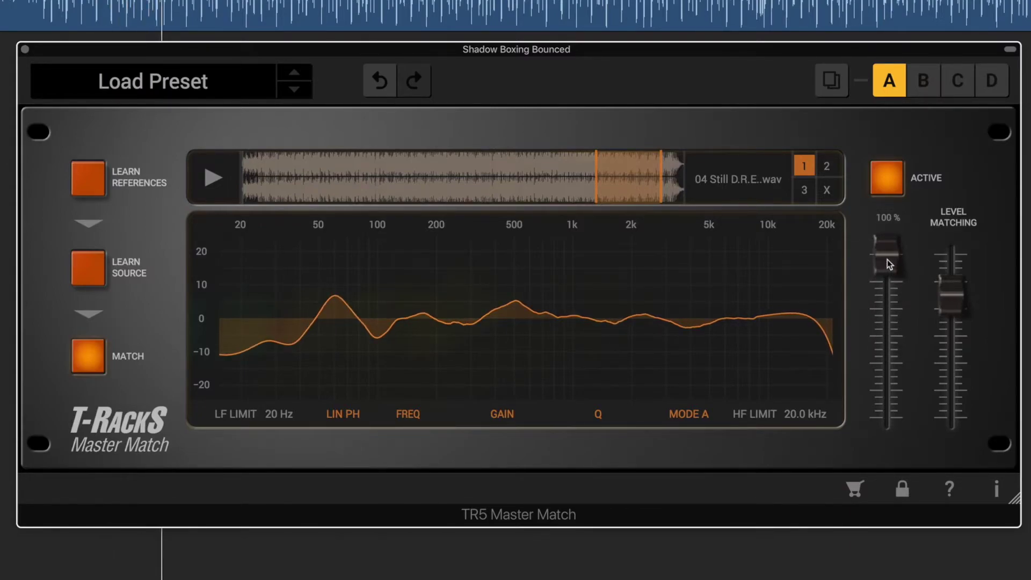
drag(886, 260, 880, 342)
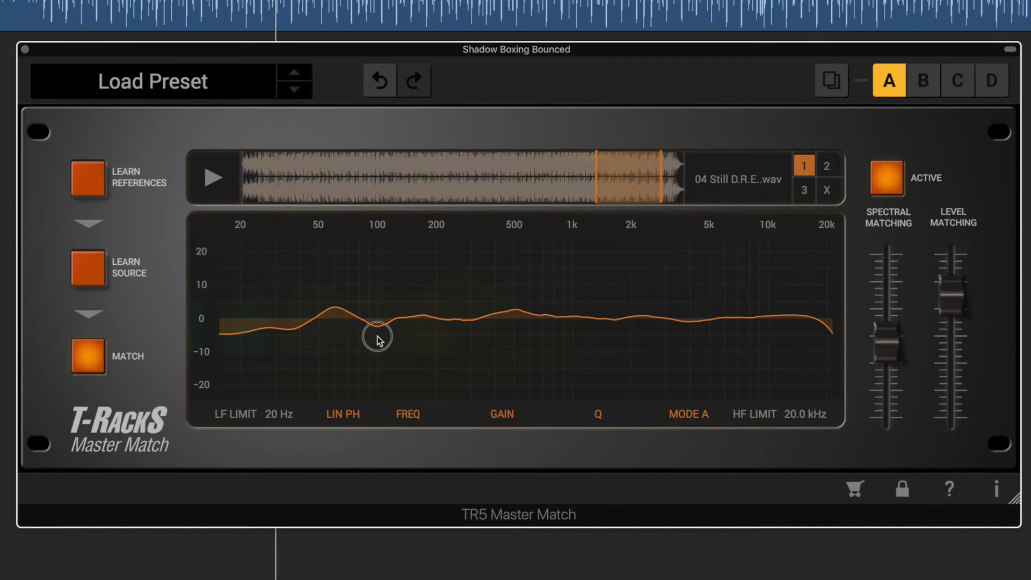
- Add a custom EQ point near 97 Hz and boost it to 2.46 dB
drag(376, 326, 376, 317)
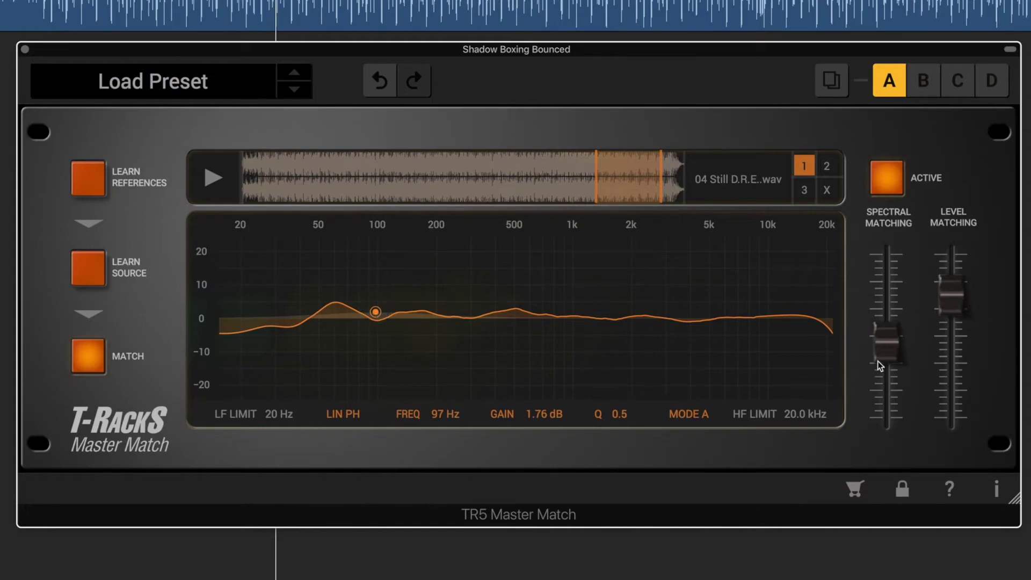
drag(882, 359, 880, 321)
drag(378, 314, 378, 312)
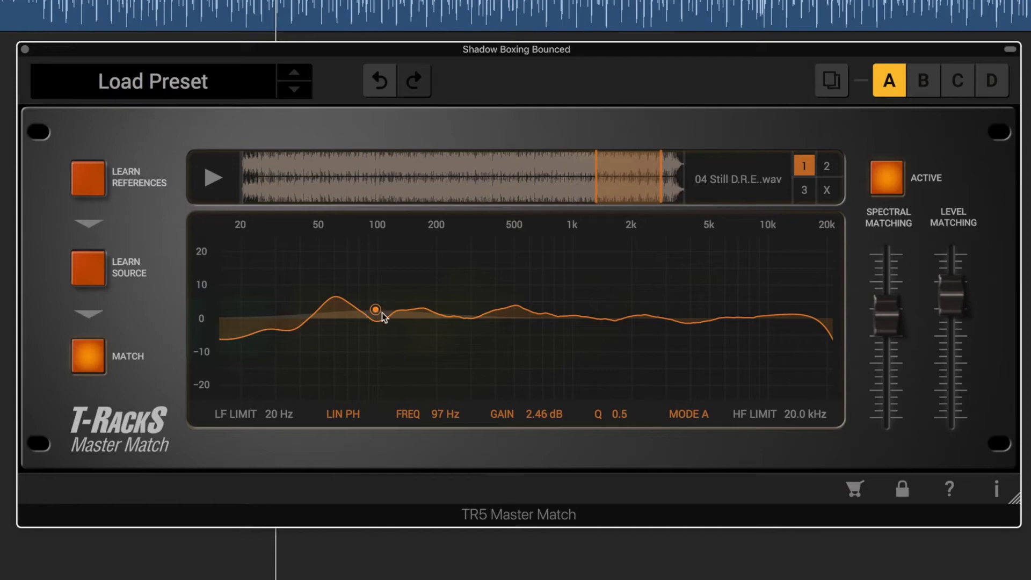
- Set the custom point's Q to 5.5 and move playback back earlier
drag(604, 418, 616, 392)
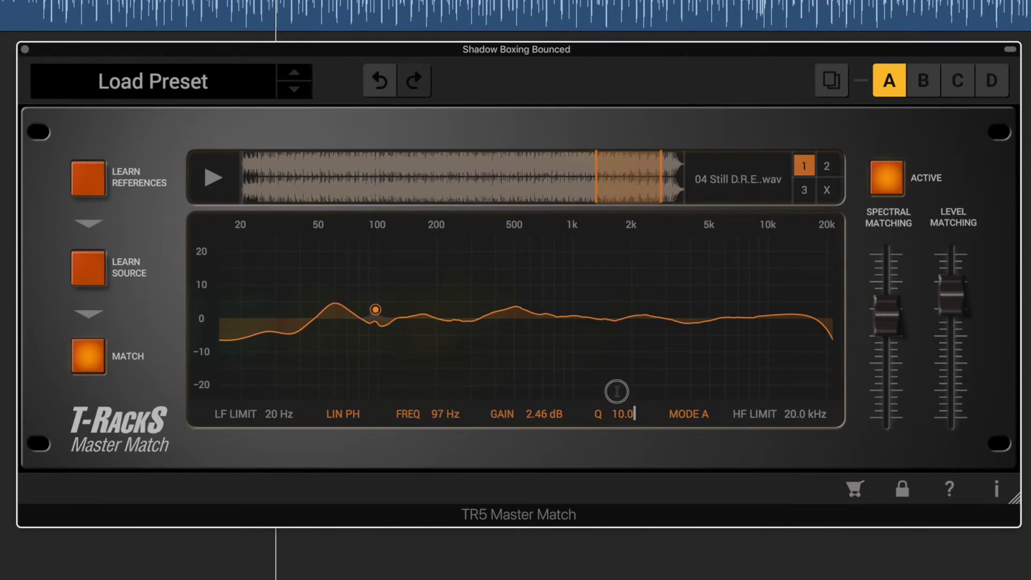
double_click(614, 414)
text(4.6)
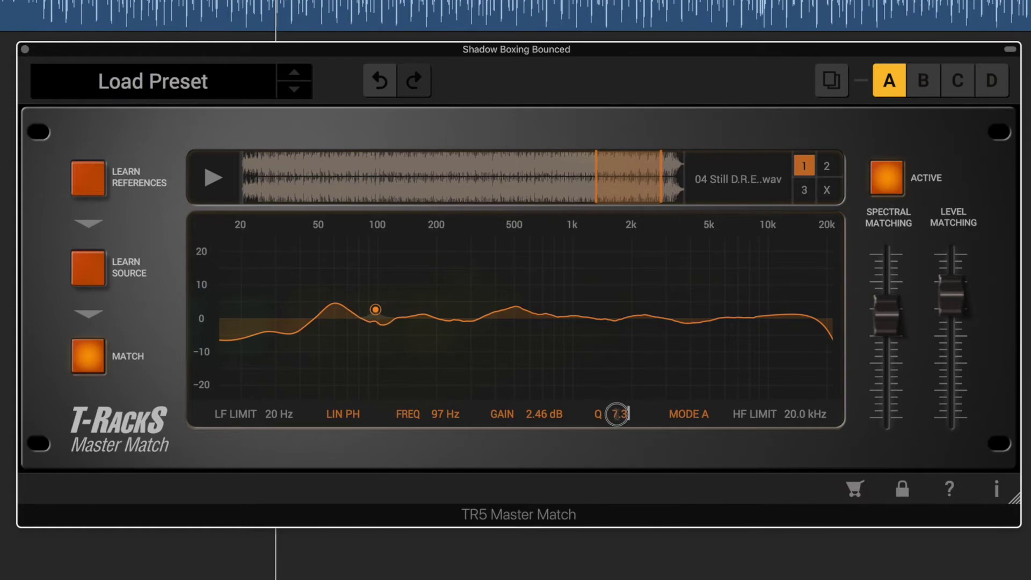
drag(617, 427, 616, 424)
mouse_move(874, 332)
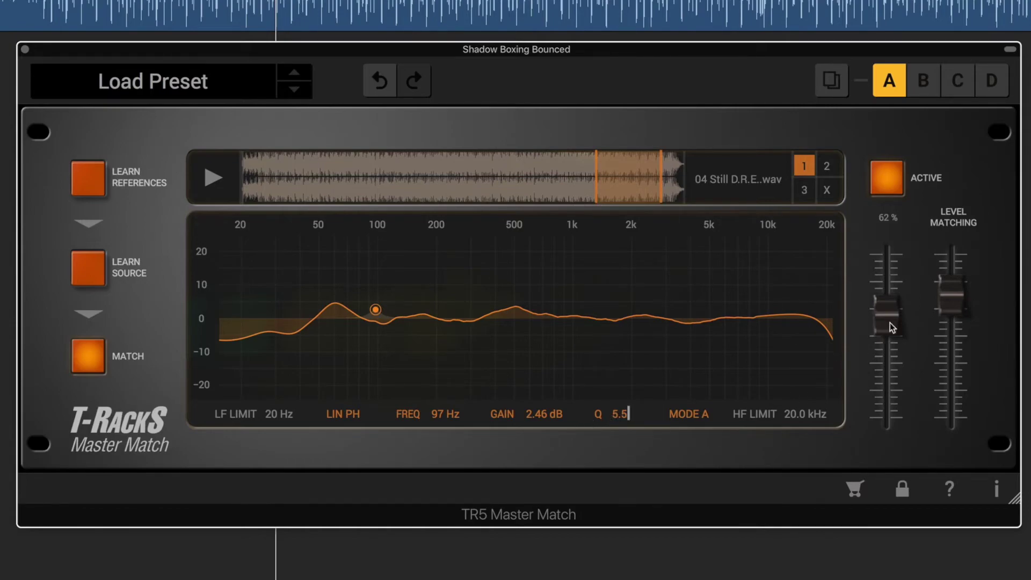
click(46, 16)
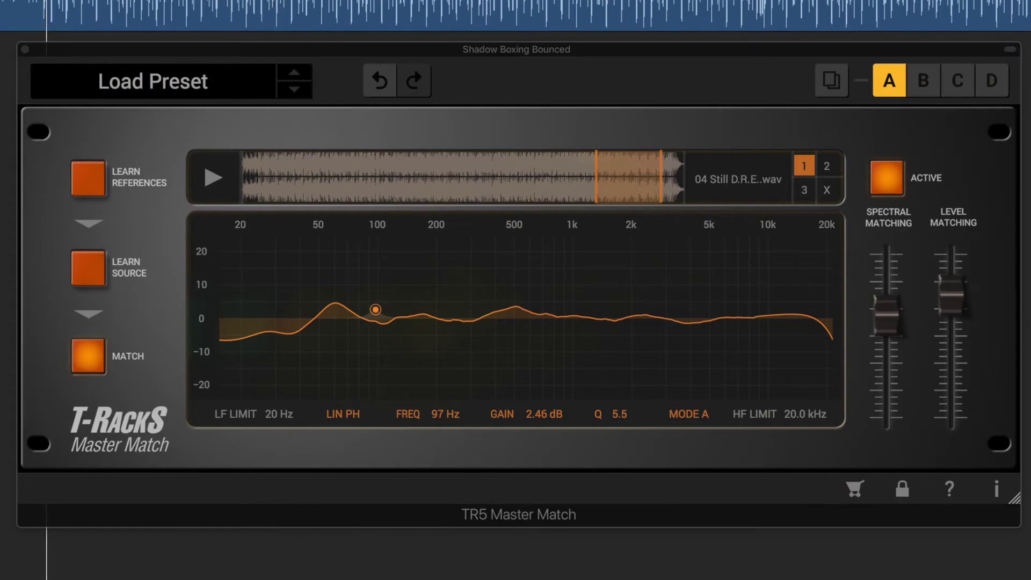
click(885, 316)
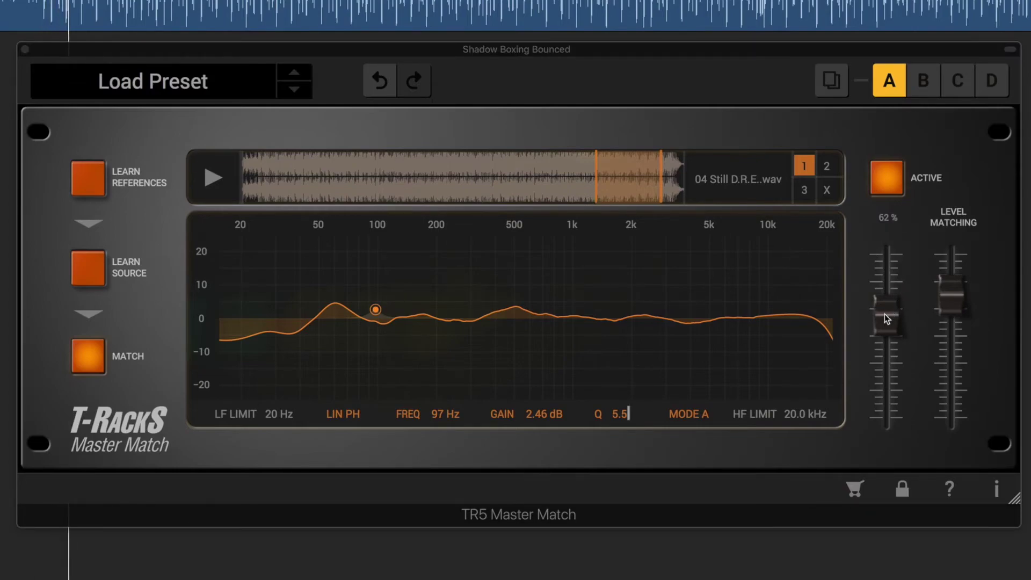
- Boost the 97 Hz EQ point to 3.17 dB
mouse_move(884, 317)
mouse_down()
mouse_move(881, 281)
mouse_move(884, 307)
mouse_up()
click(375, 310)
drag(374, 312, 375, 309)
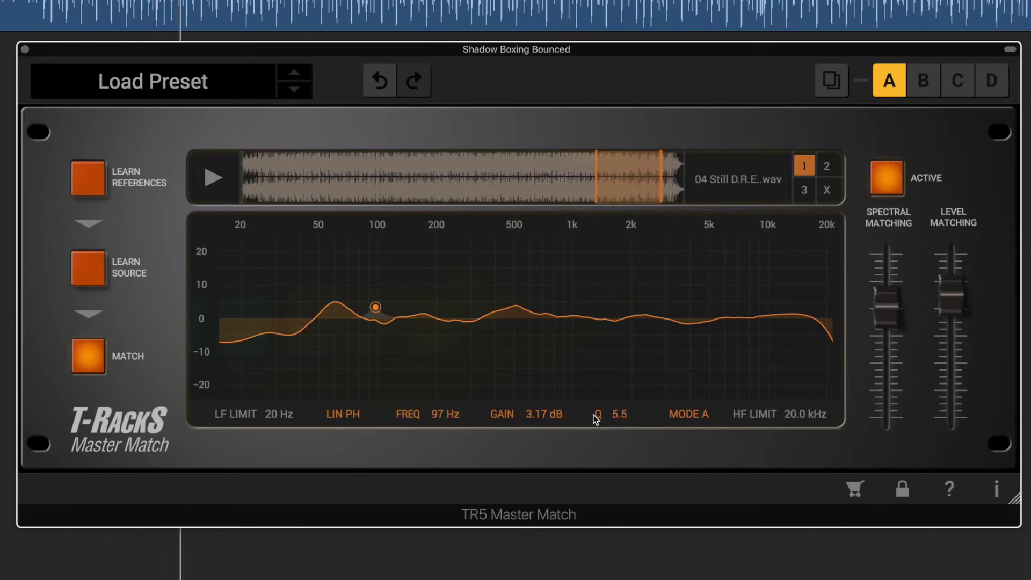
- Set the point's Q to 4.0 and retune spectral matching to 69%
drag(595, 418, 618, 413)
double_click(618, 407)
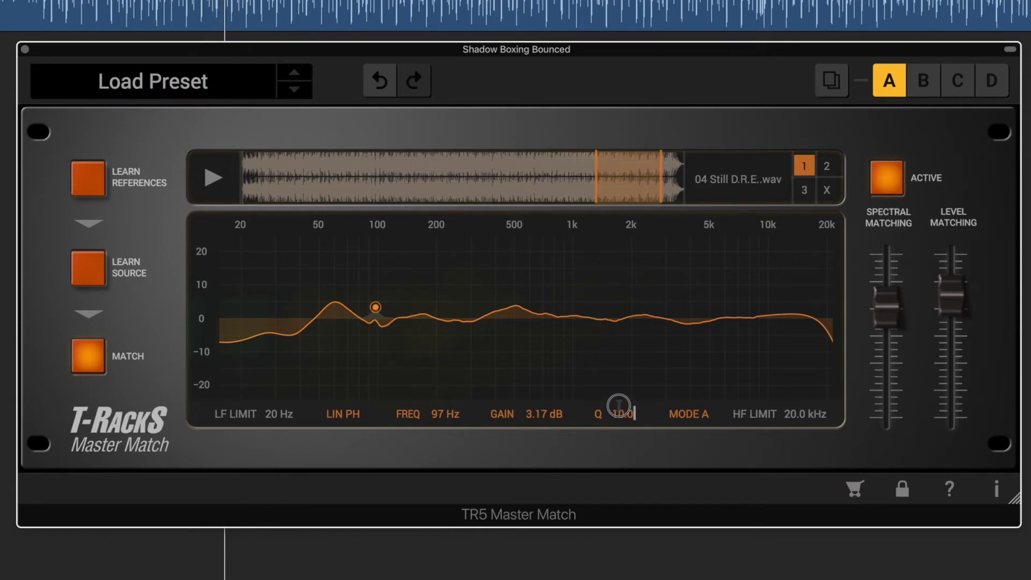
text(7.9)
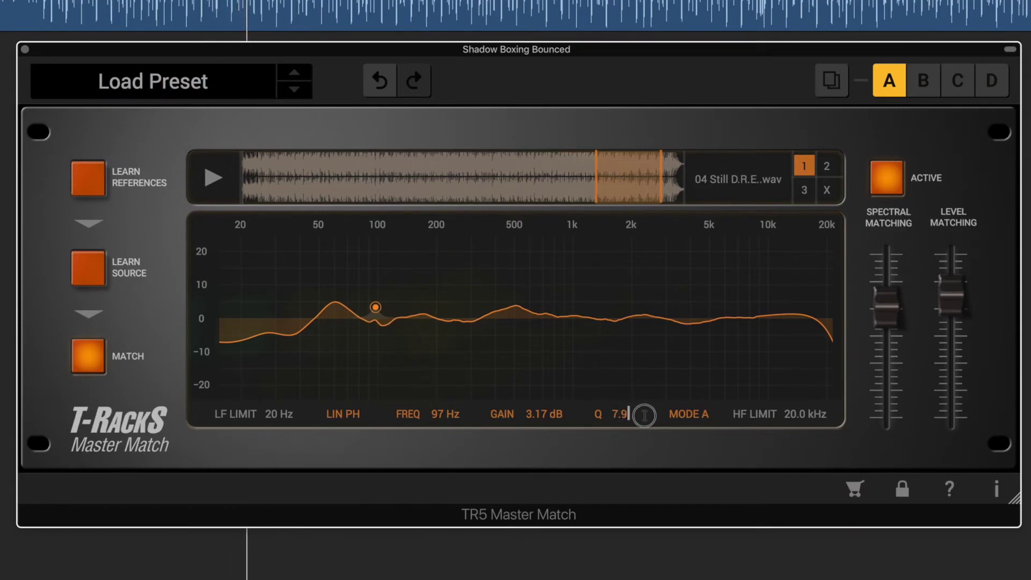
key(BackSpace)
text(8)
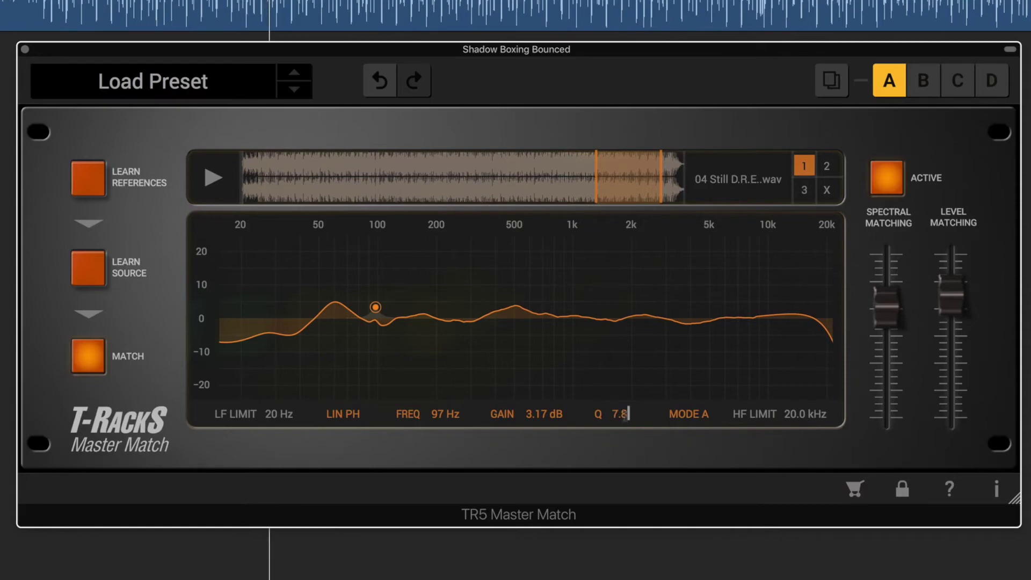
key(BackSpace)
key(BackSpace)
key(BackSpace)
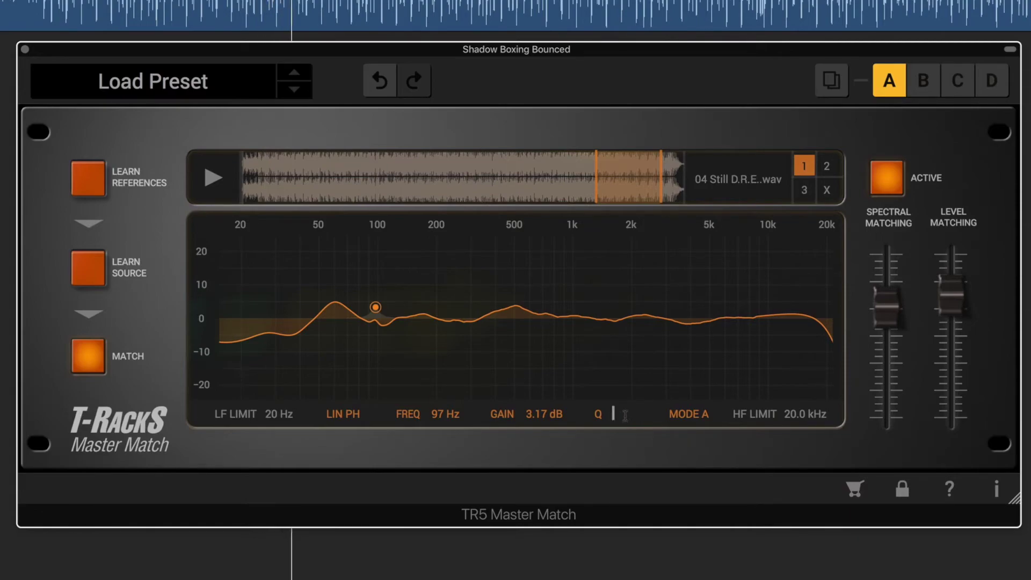
text(4)
key(Return)
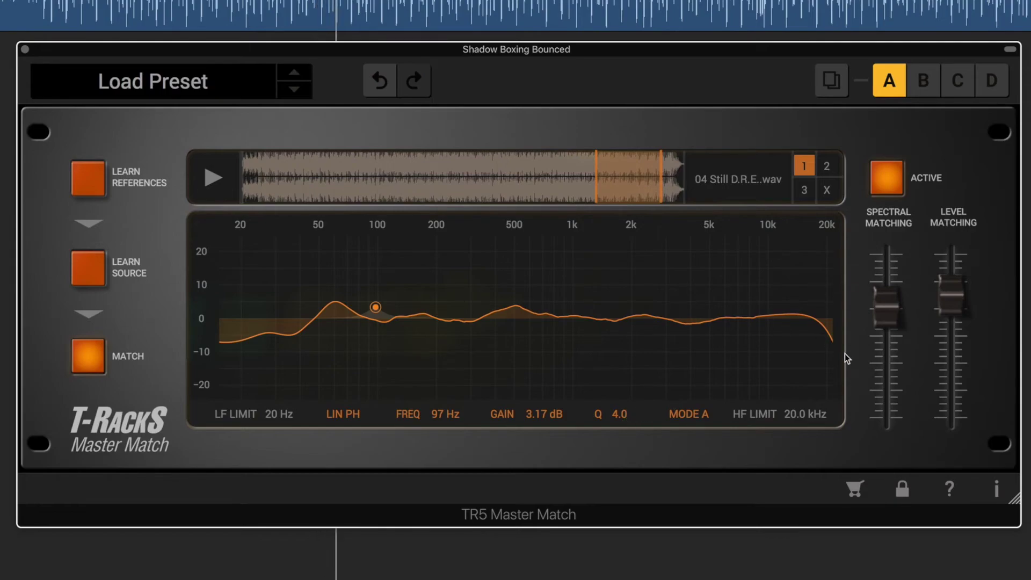
click(880, 359)
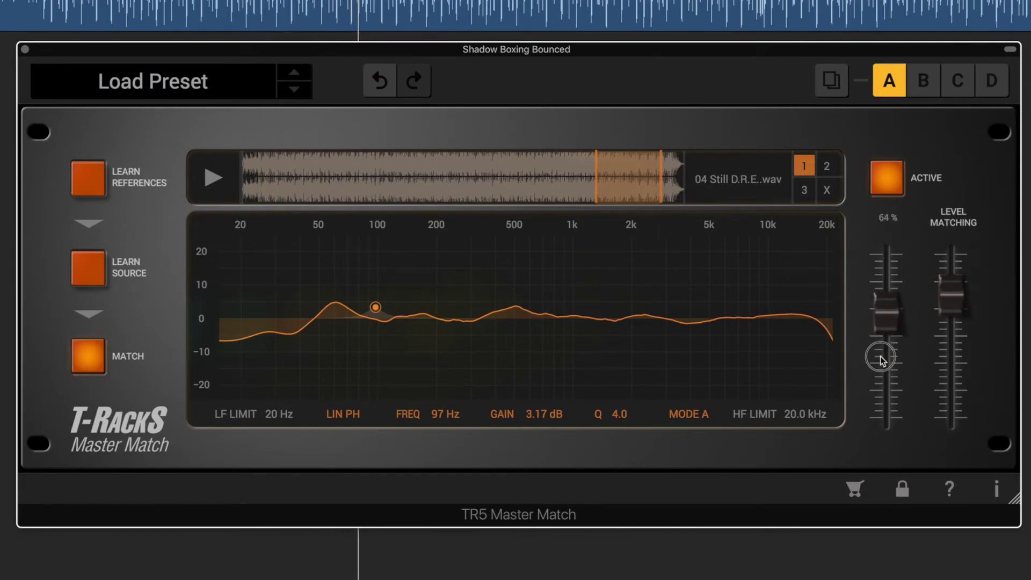
drag(880, 360, 866, 304)
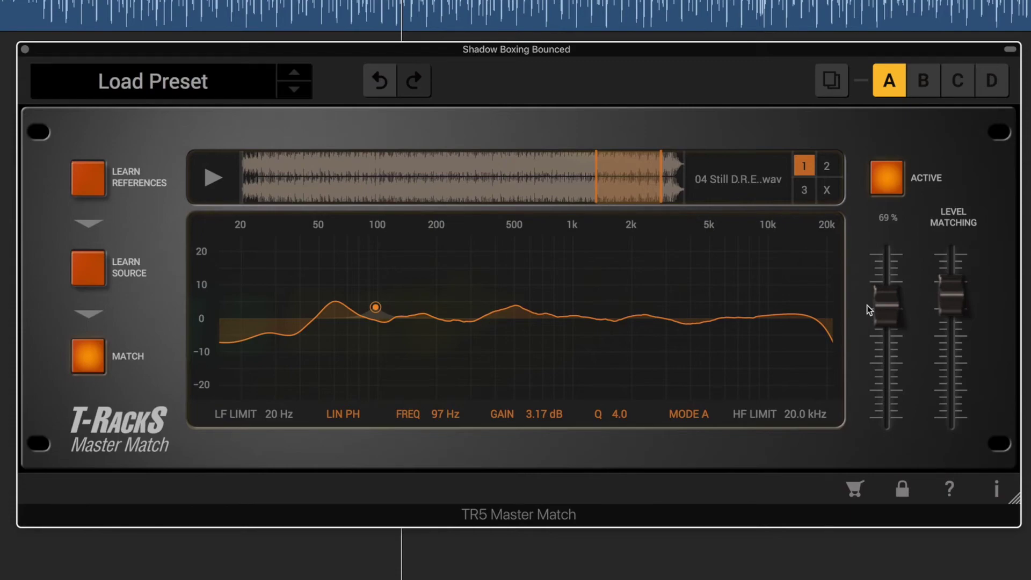
click(689, 414)
click(688, 414)
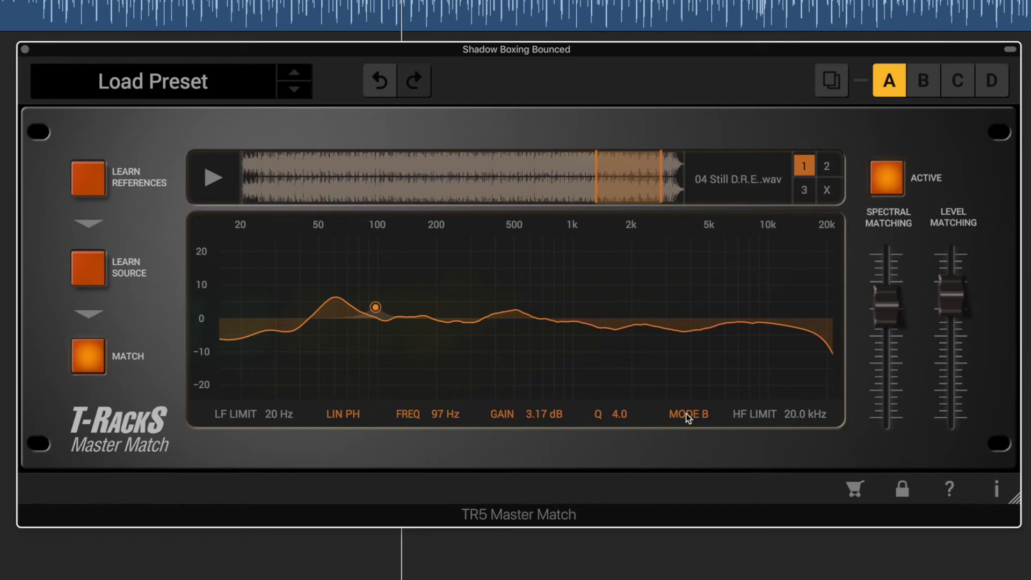
click(688, 418)
click(688, 419)
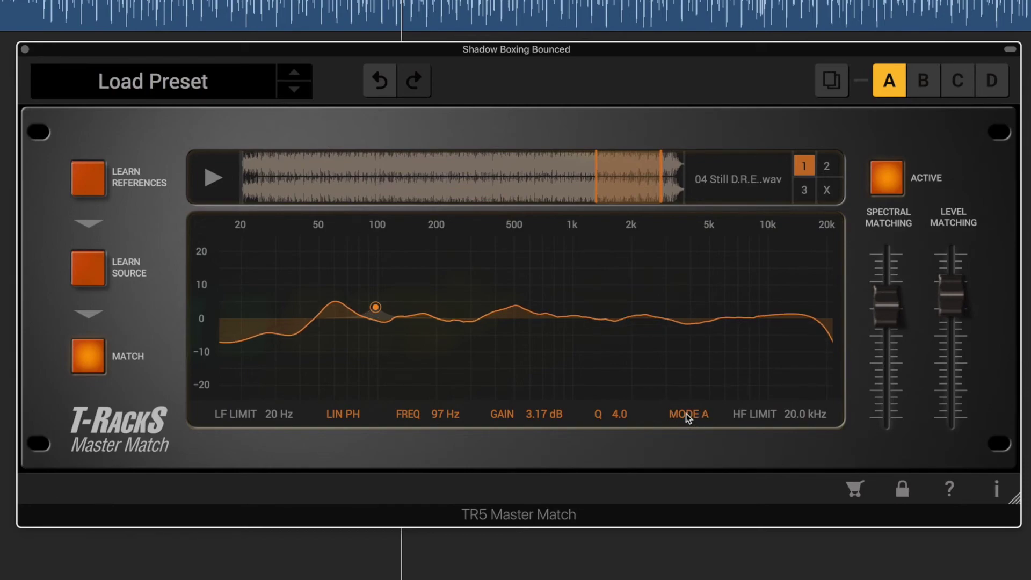
click(688, 418)
click(687, 418)
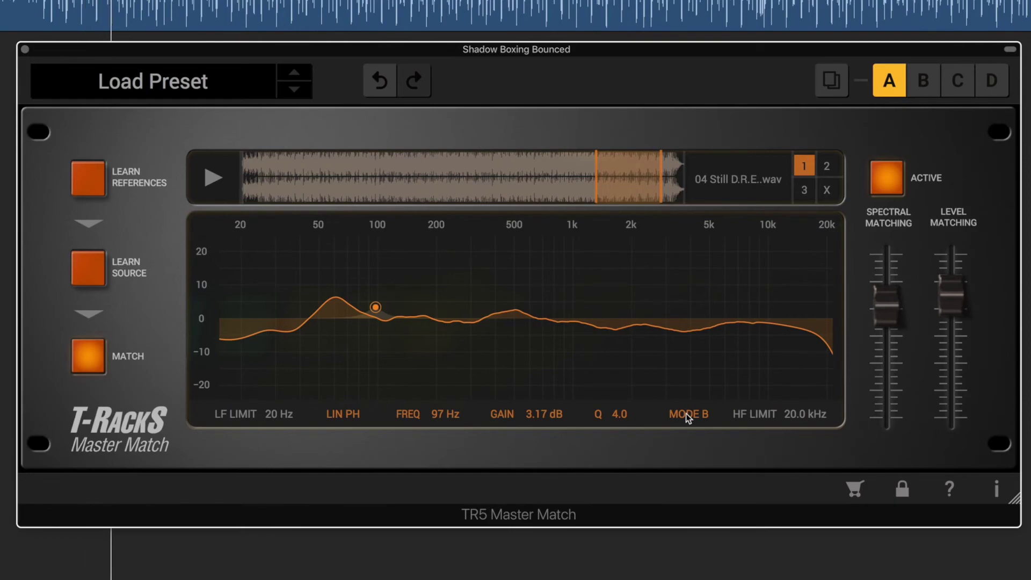
click(688, 419)
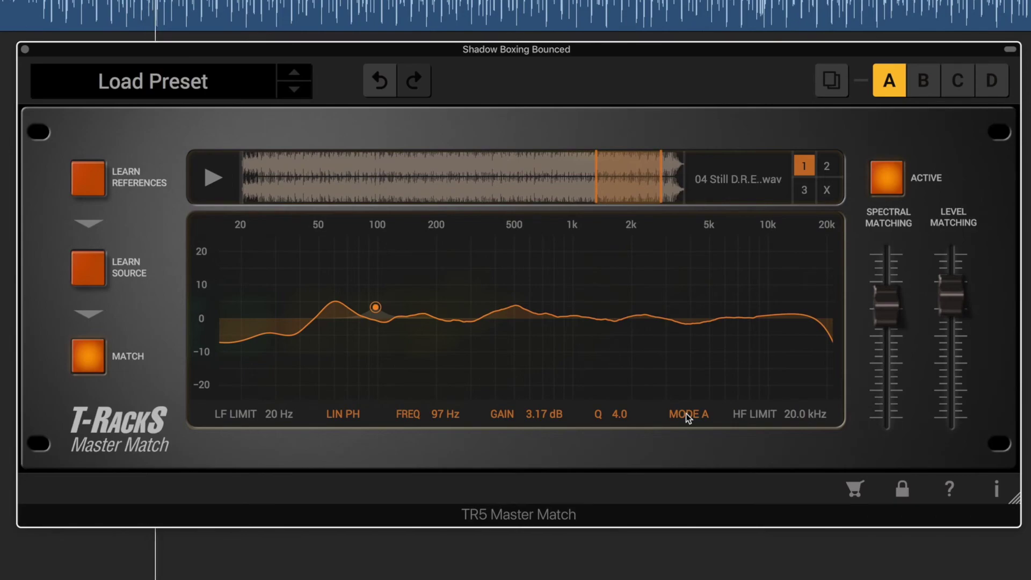
click(687, 418)
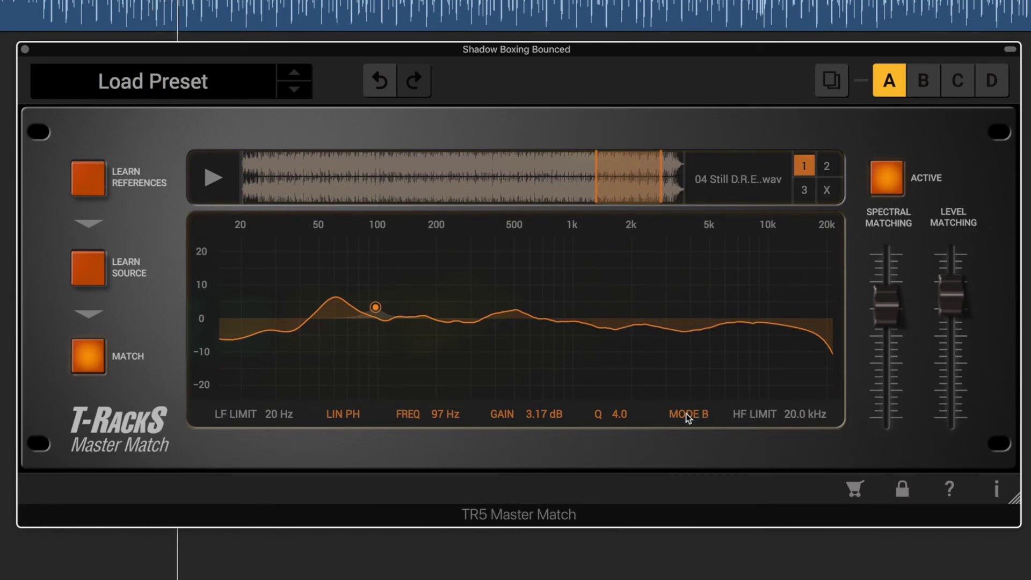
click(688, 419)
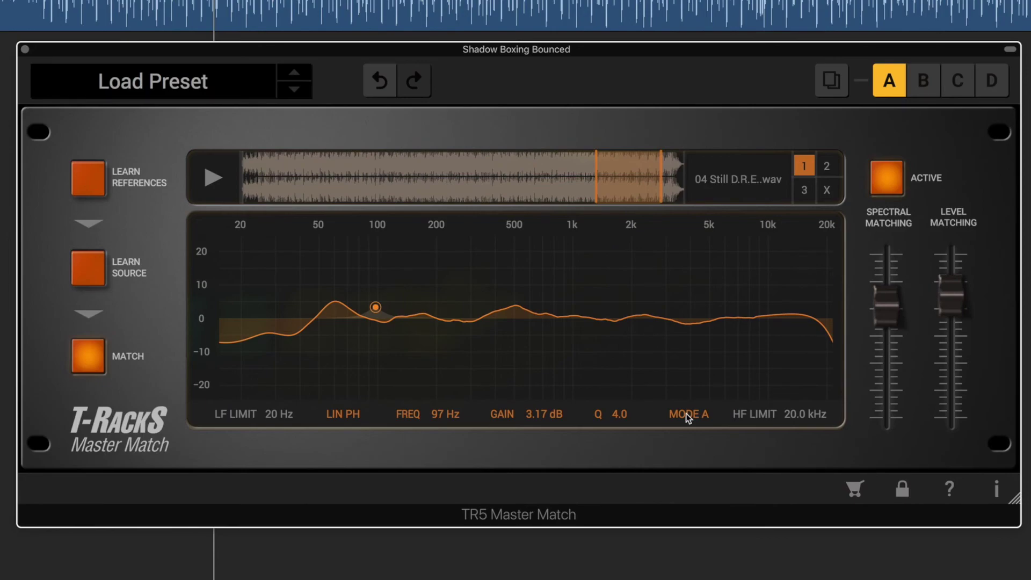
click(687, 416)
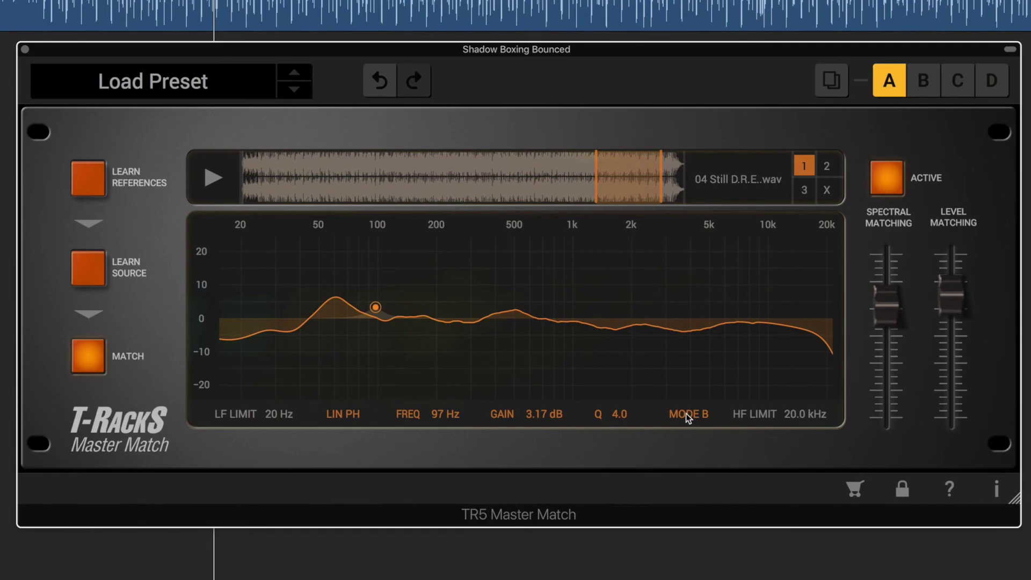
click(688, 416)
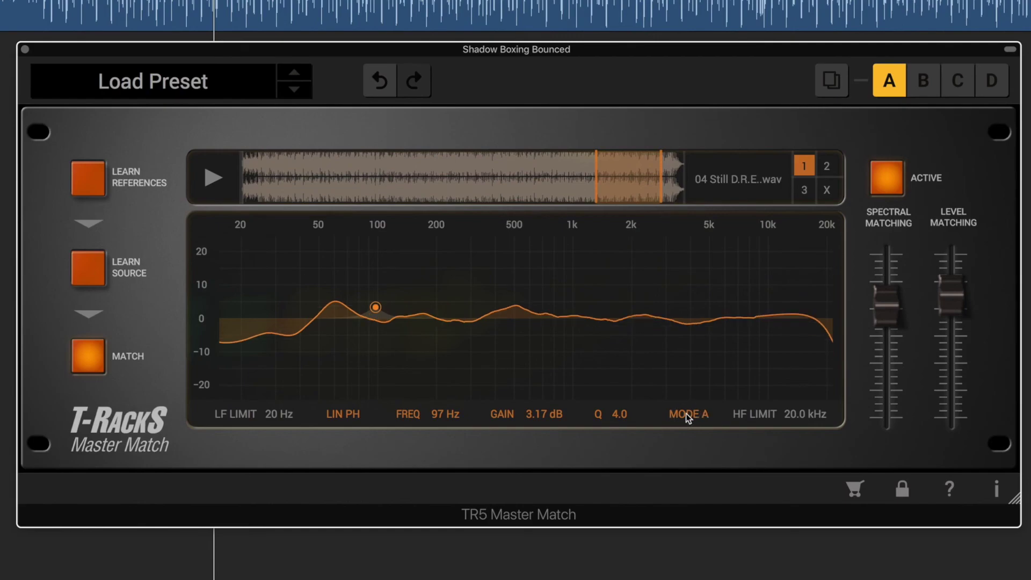